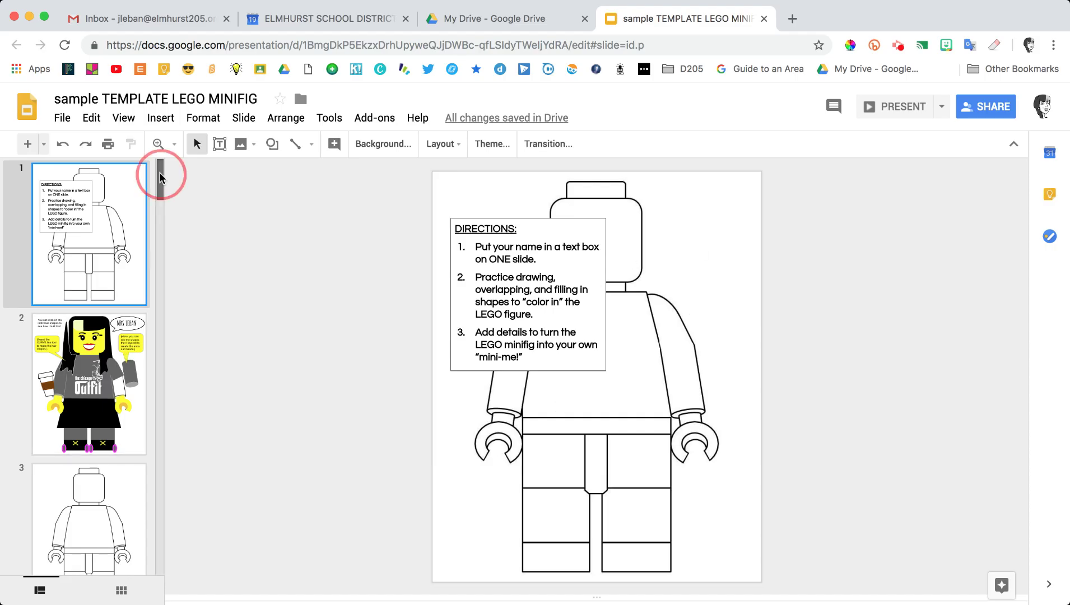
Scroll the slide filmstrip toward the finished example minifig on slide 2
left_click_drag(159, 177, 175, 161)
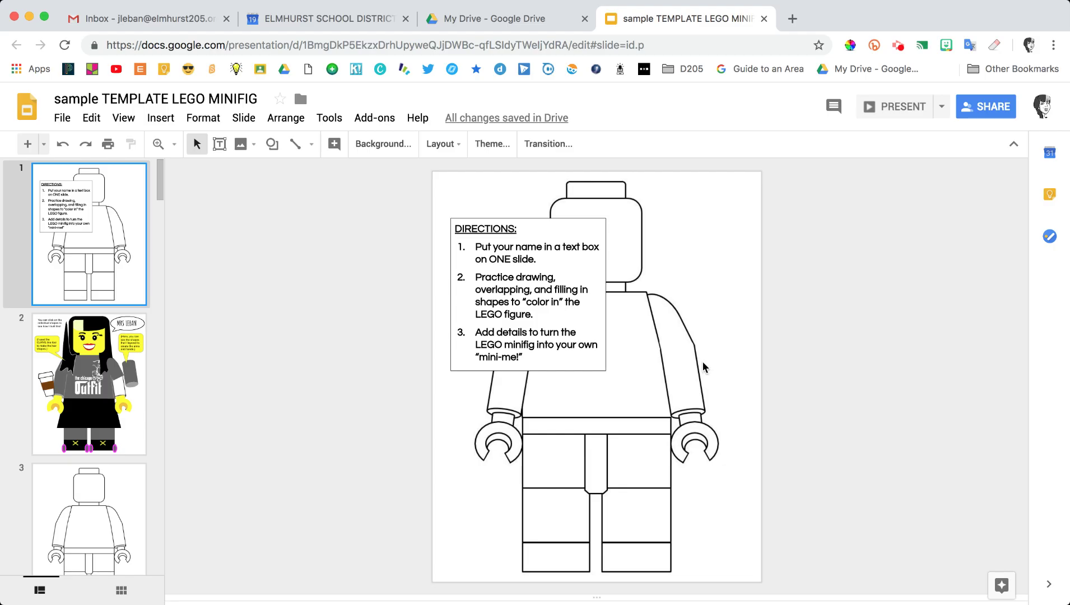
View the example minifig on slide 2, then switch to the blank template on slide 3
left_click(135, 439)
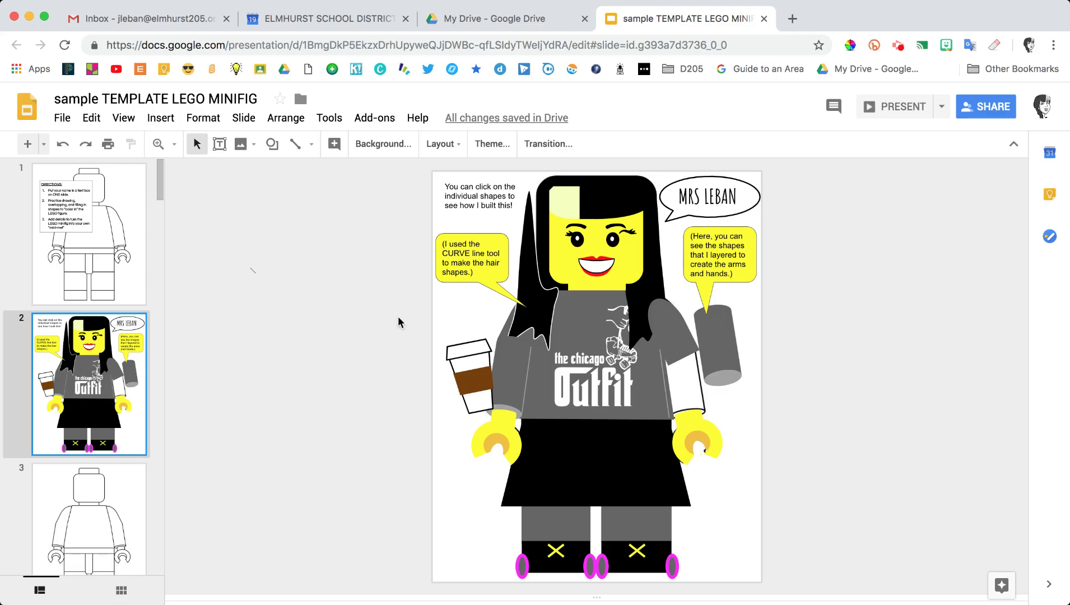
left_click(120, 505)
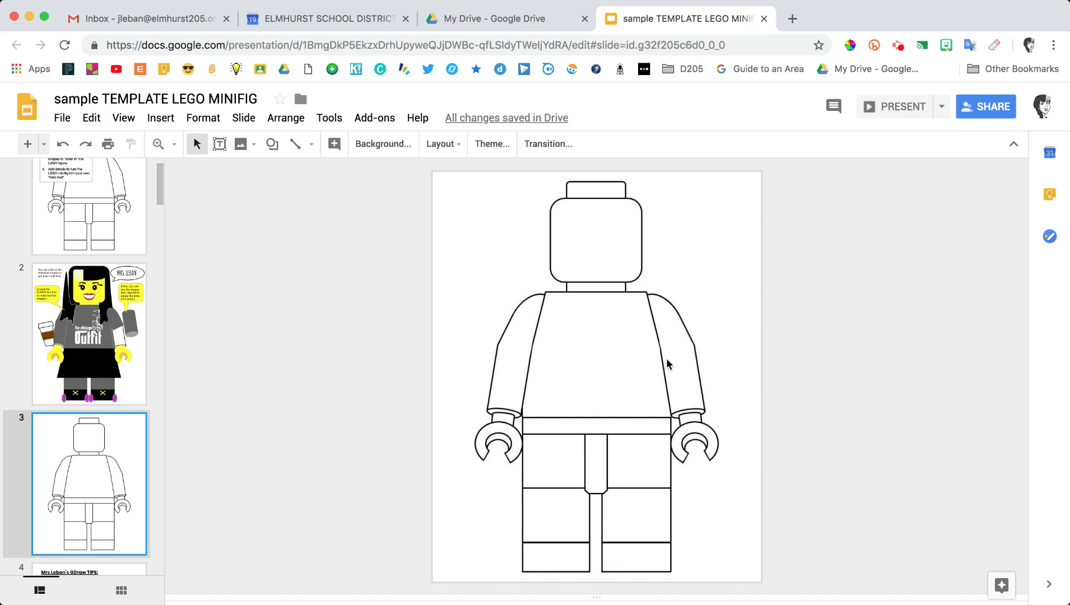
Draw a rounded rectangle over the minifig's head and fill it yellow
left_click(272, 144)
mouse_move(345, 176)
left_click(401, 177)
left_click_drag(559, 210, 643, 283)
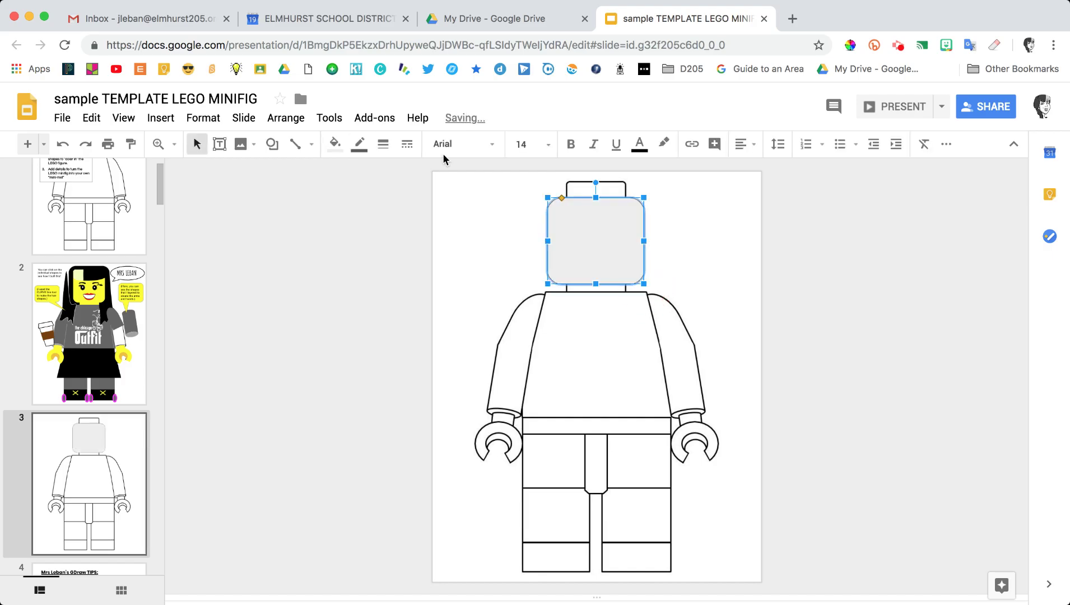
left_click(334, 144)
left_click(379, 236)
left_click(733, 272)
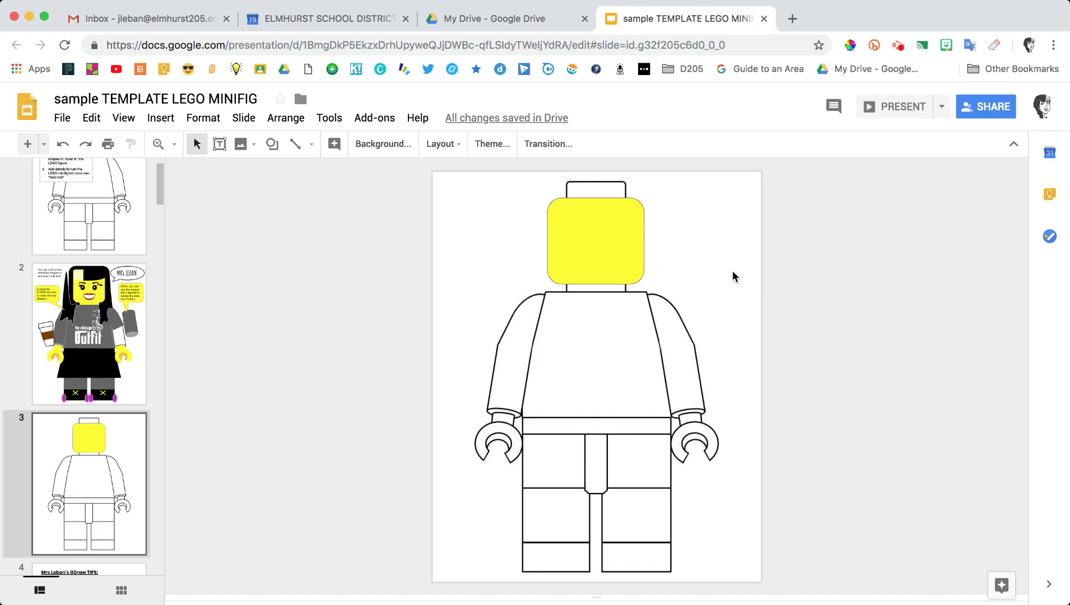
Try a trapezoid over the torso, adjust its position and width, then delete it
left_click(272, 144)
mouse_move(349, 171)
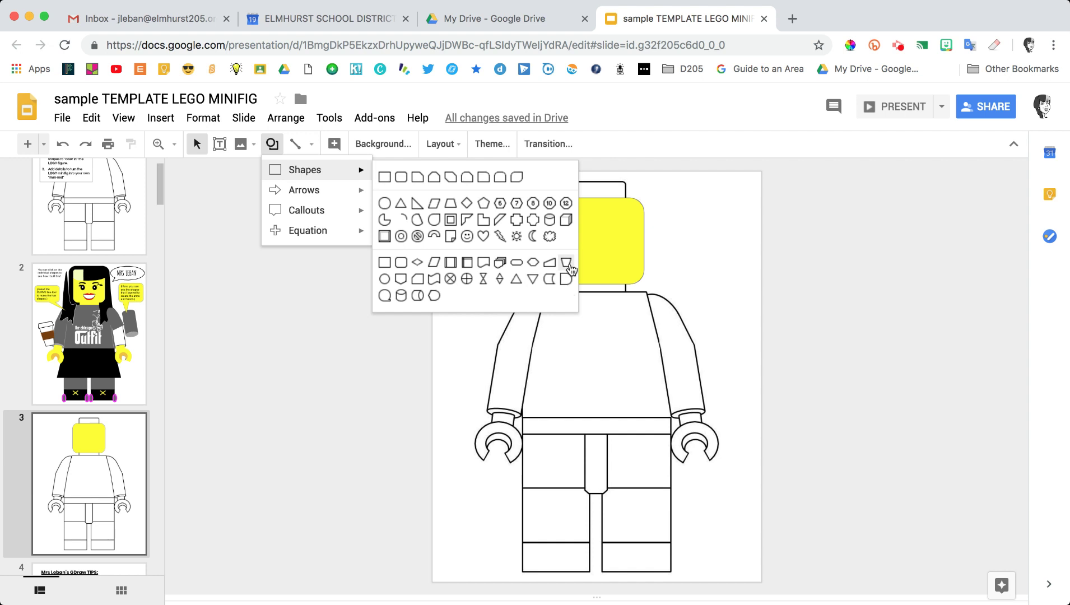
left_click(452, 203)
left_click_drag(535, 285, 709, 421)
left_click_drag(628, 365, 607, 372)
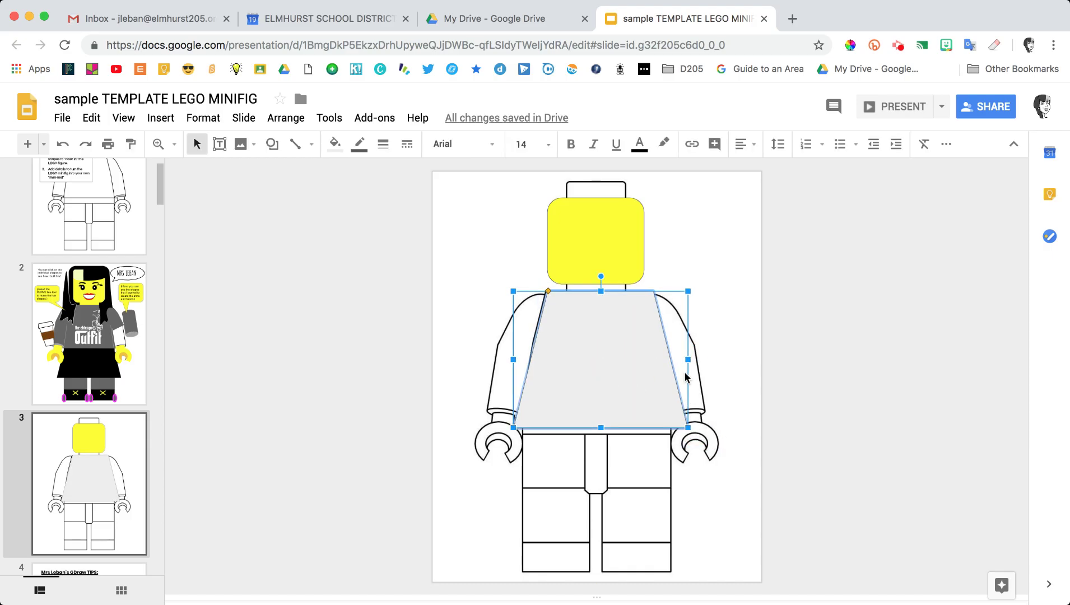
left_click_drag(688, 359, 682, 359)
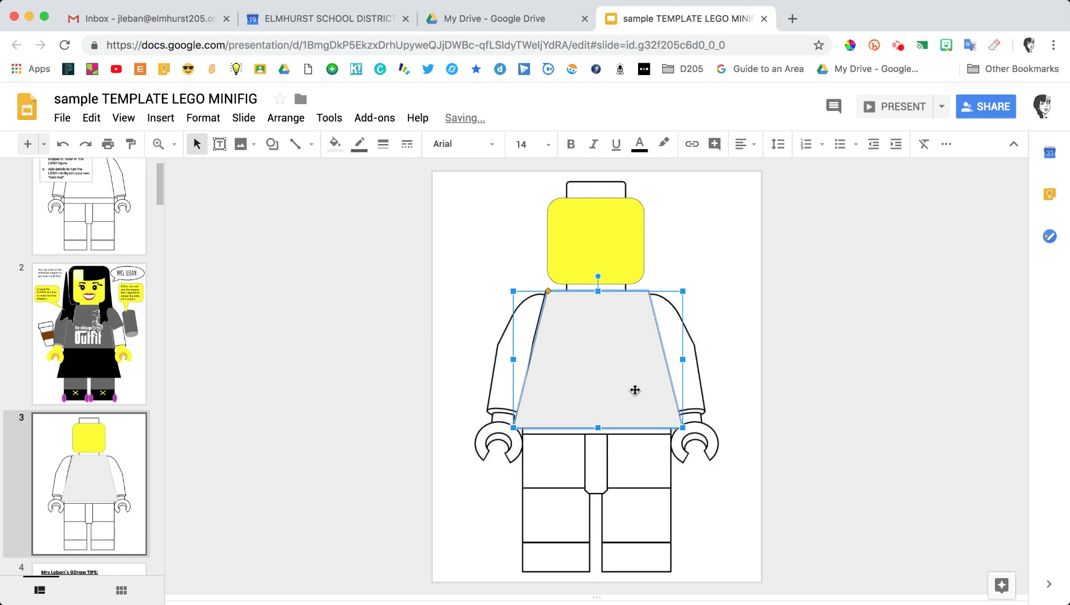
key("BackSpace")
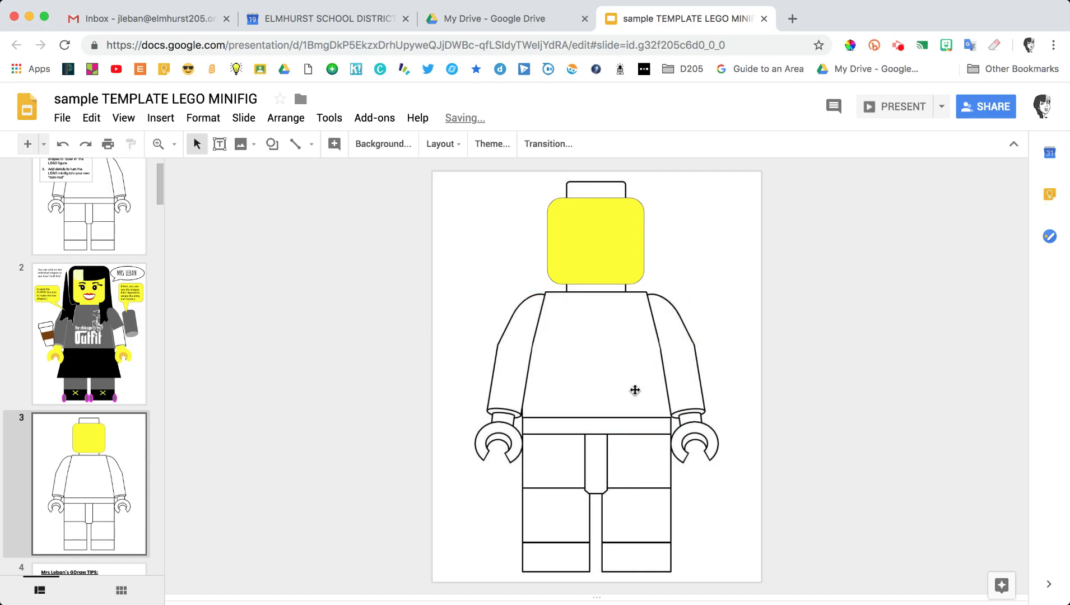
Trace a closed polyline around the torso's seven corner points to make a light-grey torso shape
left_click(311, 144)
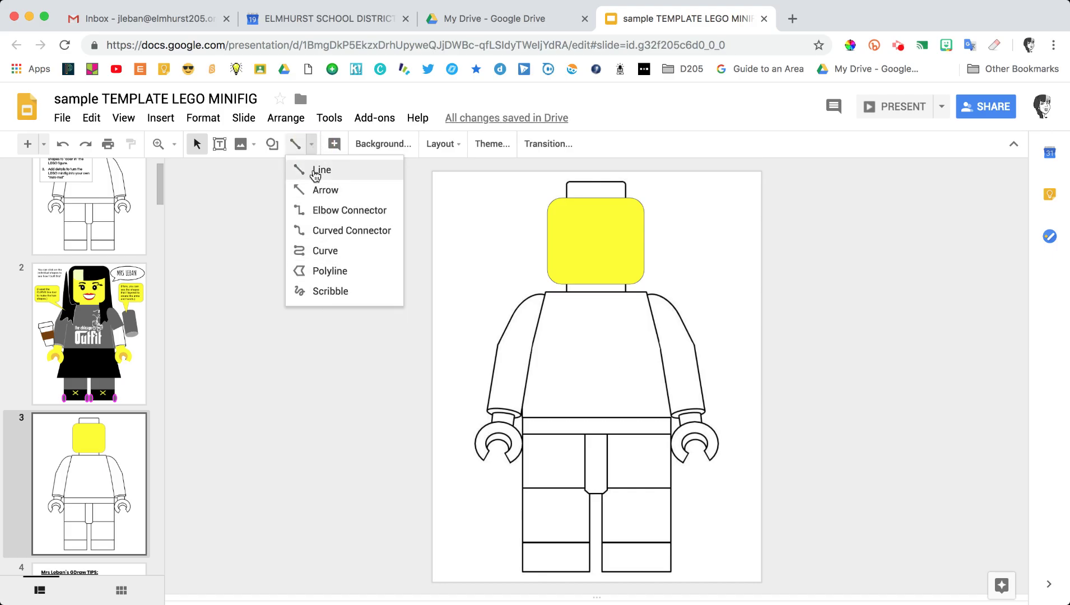
left_click(331, 271)
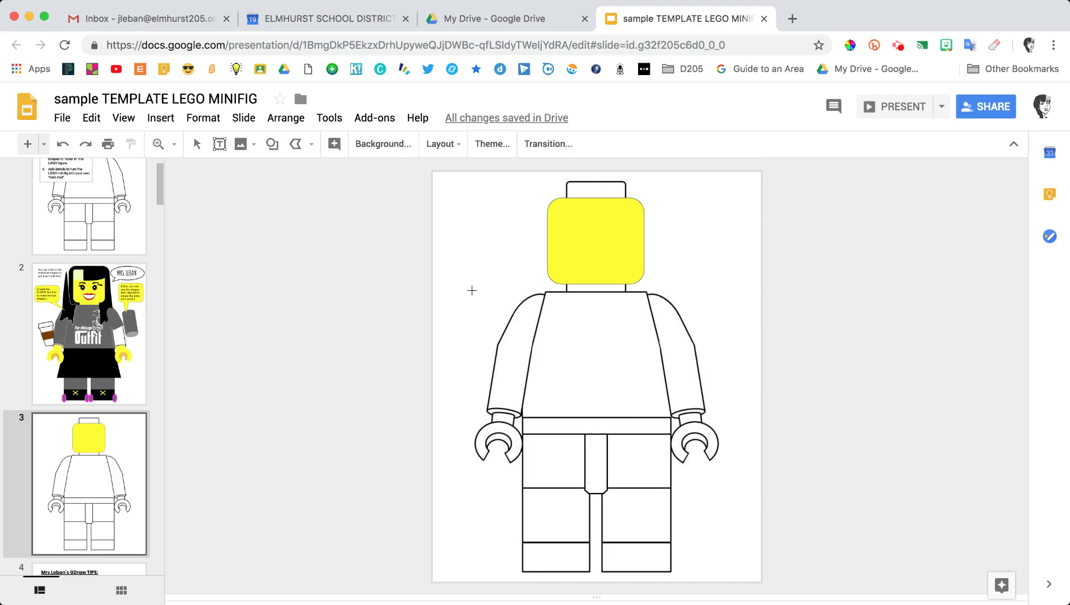
left_click(545, 292)
left_click(647, 292)
left_click(660, 347)
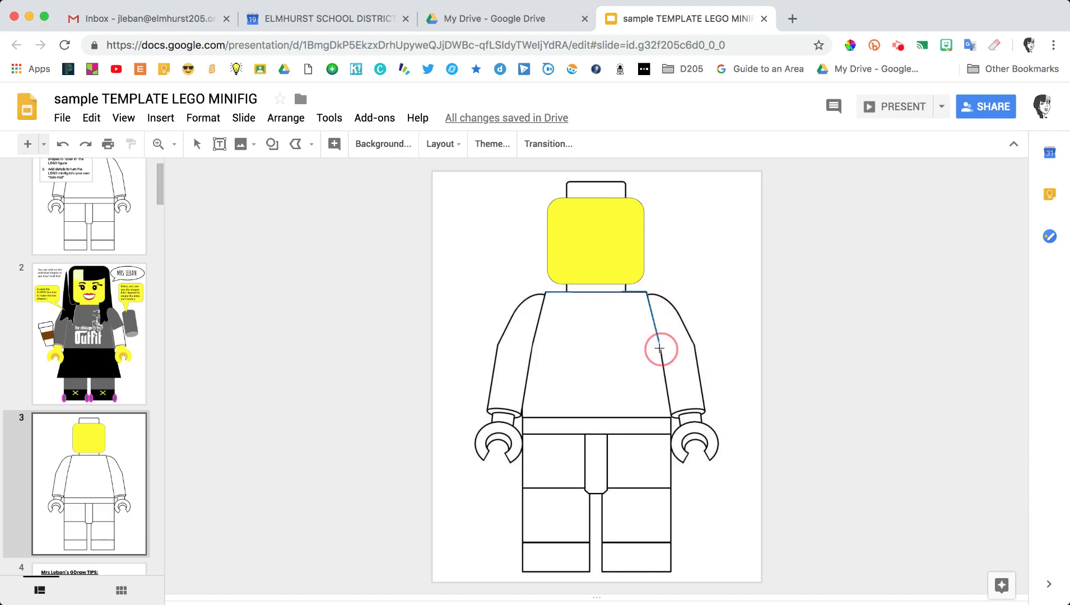
left_click(672, 416)
left_click(523, 417)
left_click(528, 371)
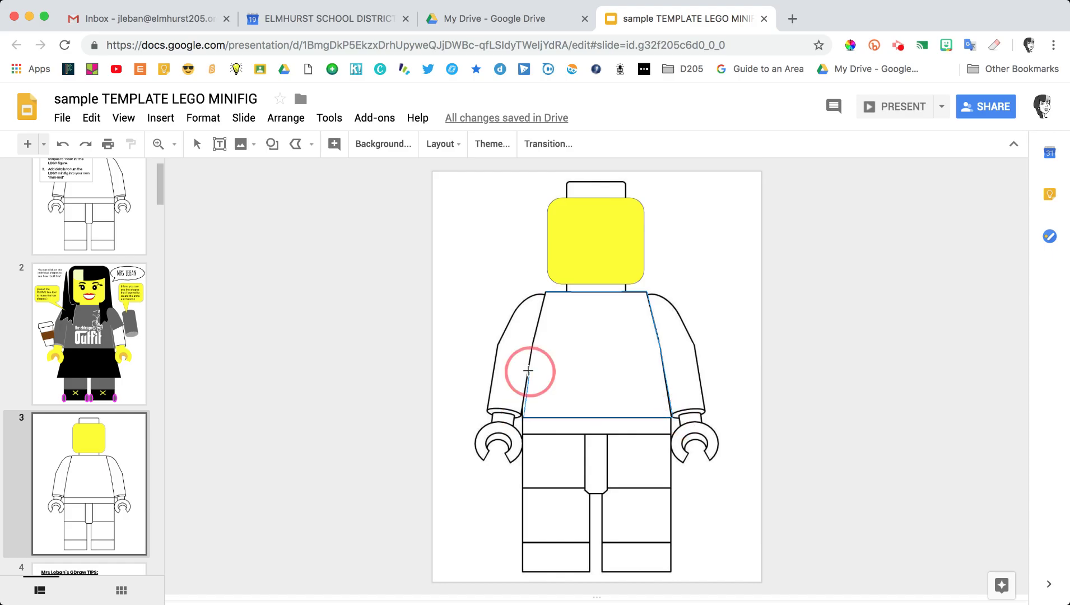
left_click(533, 334)
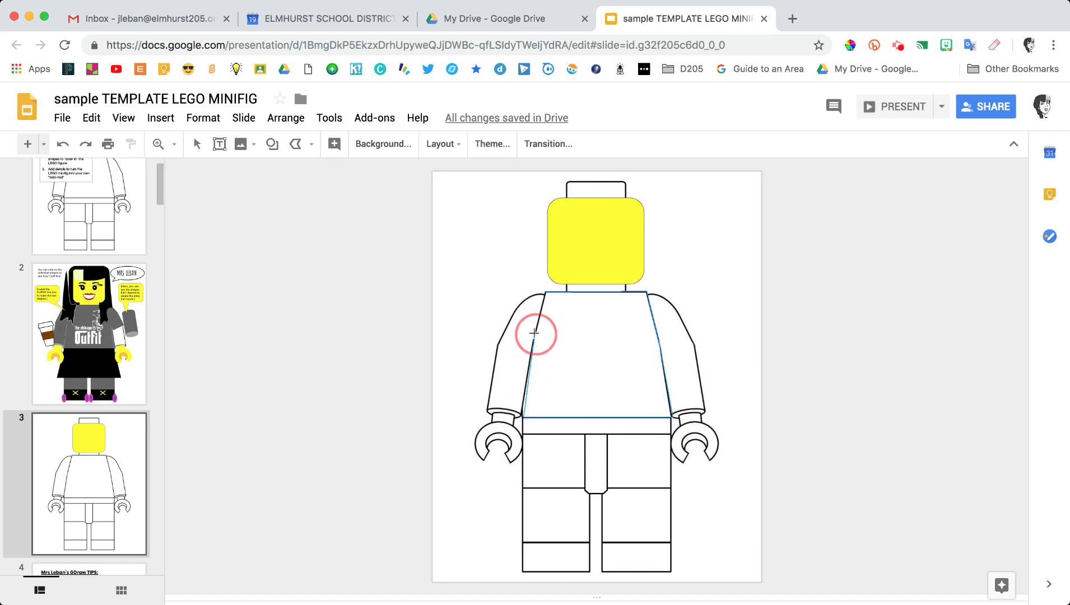
left_click(544, 292)
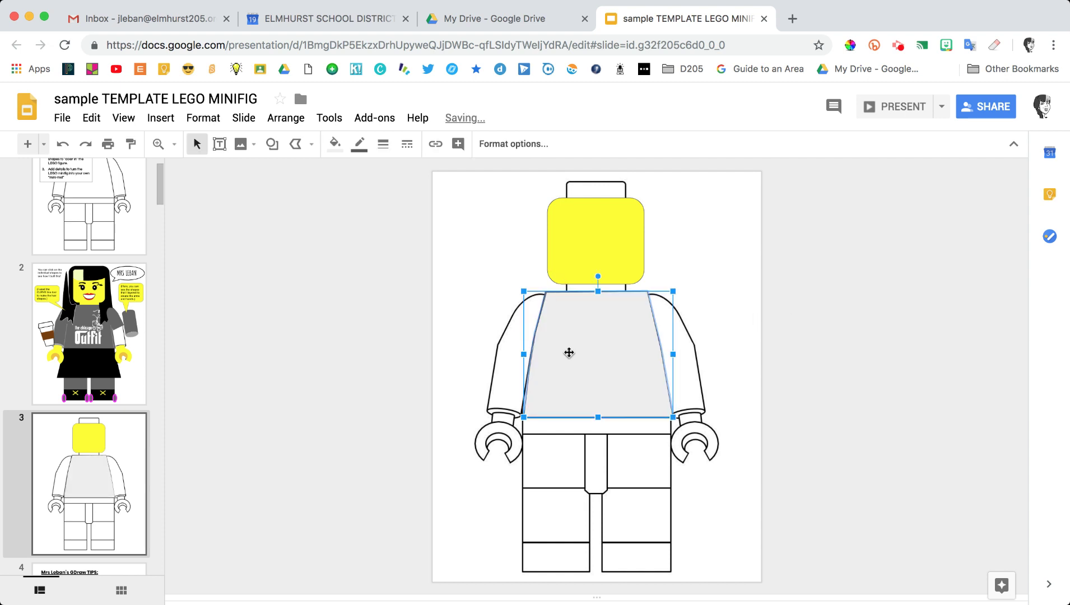
left_click(522, 354)
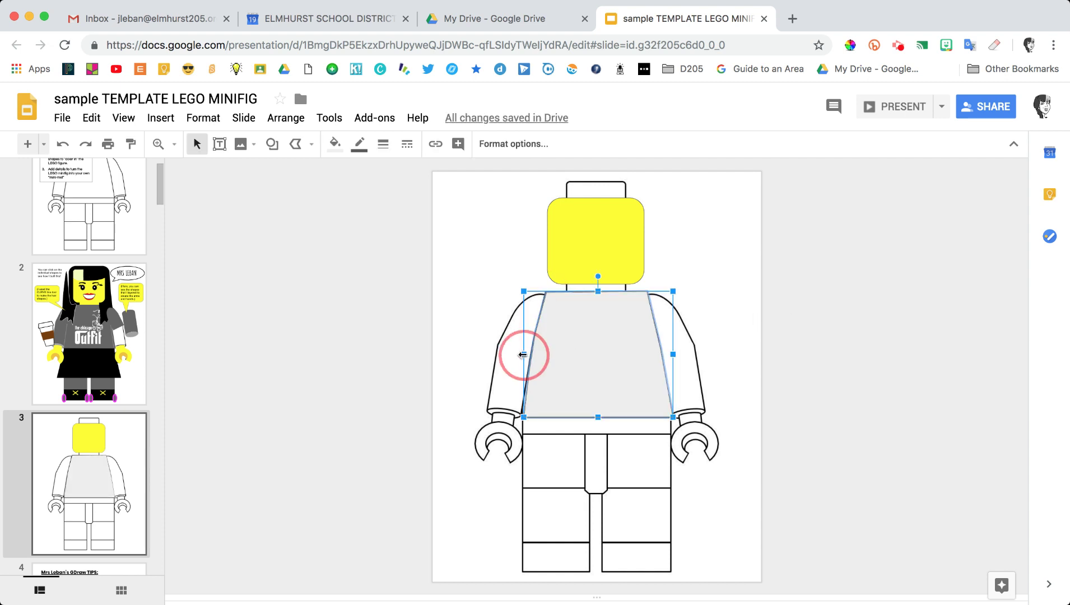
left_click(736, 332)
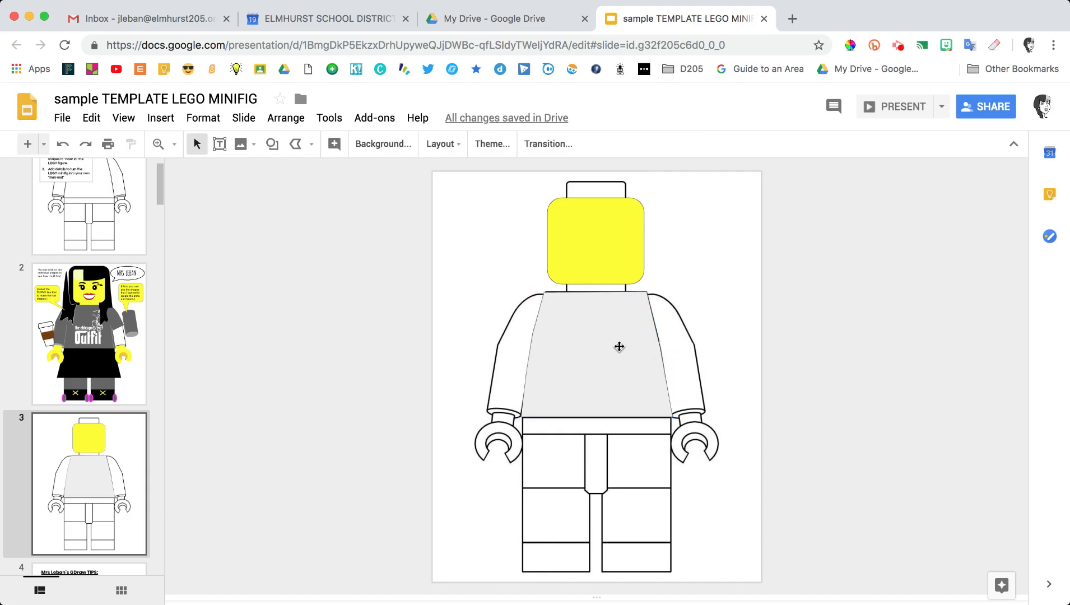
Nudge the torso shape up and make both the head and torso borders transparent
left_click_drag(601, 335, 616, 345)
left_click(601, 241)
left_click(359, 144)
left_click(366, 174)
left_click(575, 329)
left_click(359, 144)
left_click(390, 174)
left_click(738, 290)
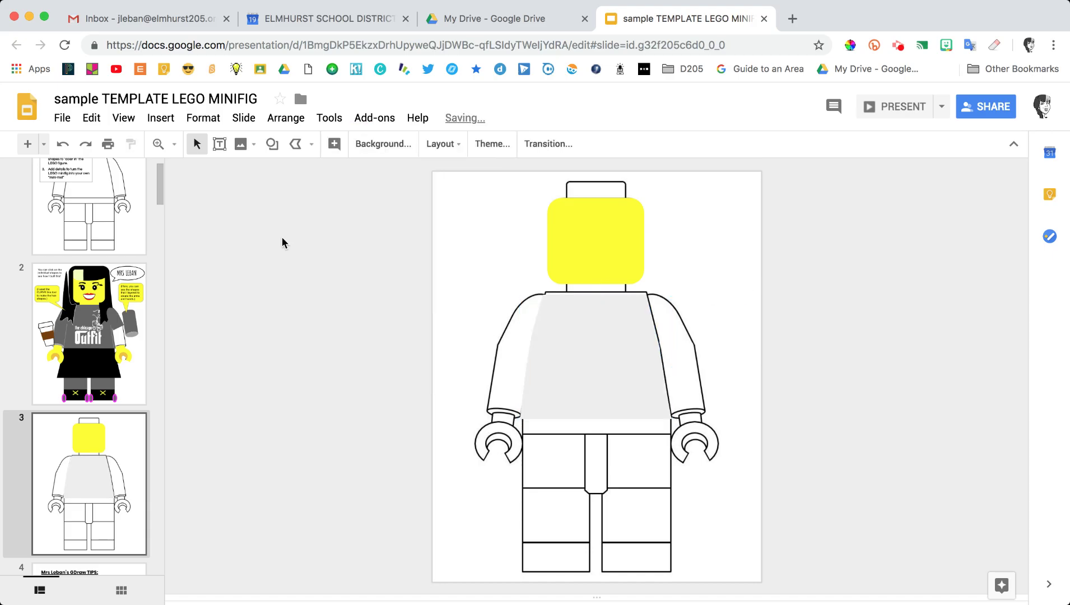
Cover the head's top stud with a yellow, borderless rounded rectangle, then return to slide 2
left_click(272, 144)
mouse_move(305, 170)
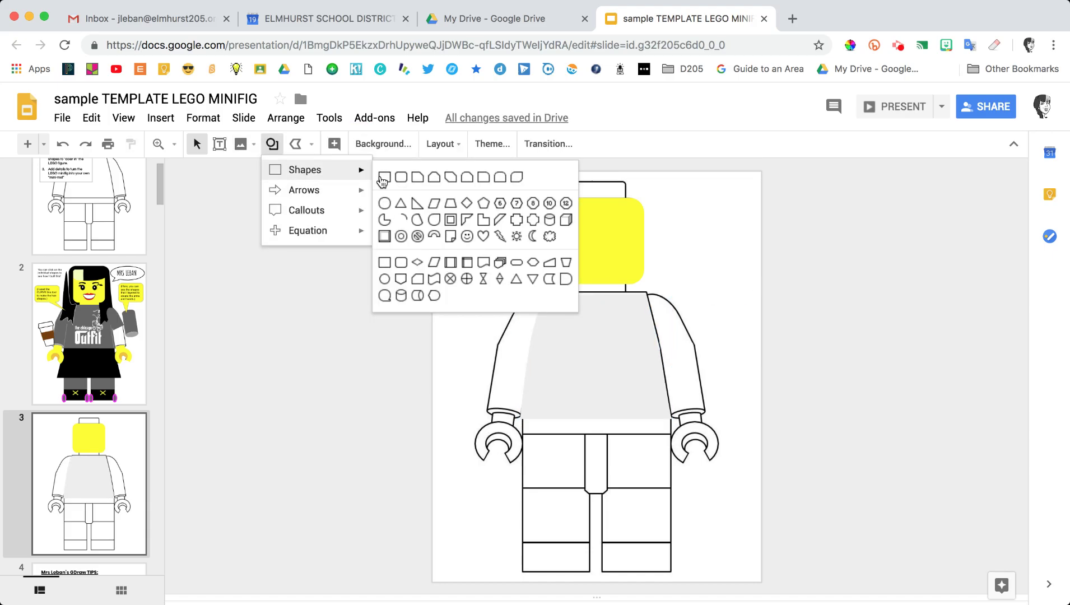
left_click(401, 179)
left_click_drag(562, 181, 627, 206)
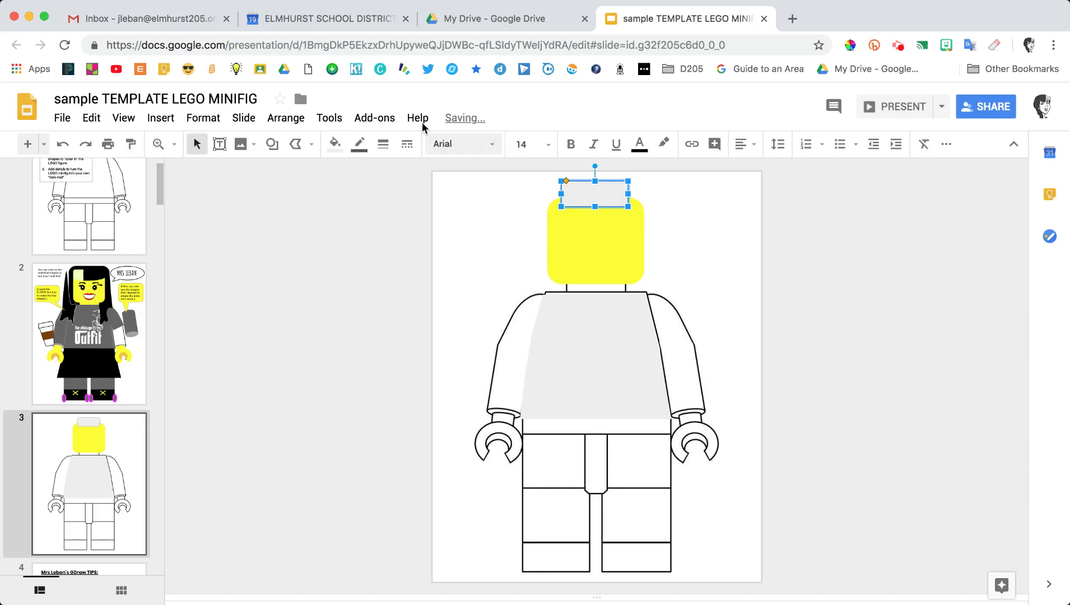
left_click(334, 143)
left_click(382, 238)
left_click(699, 233)
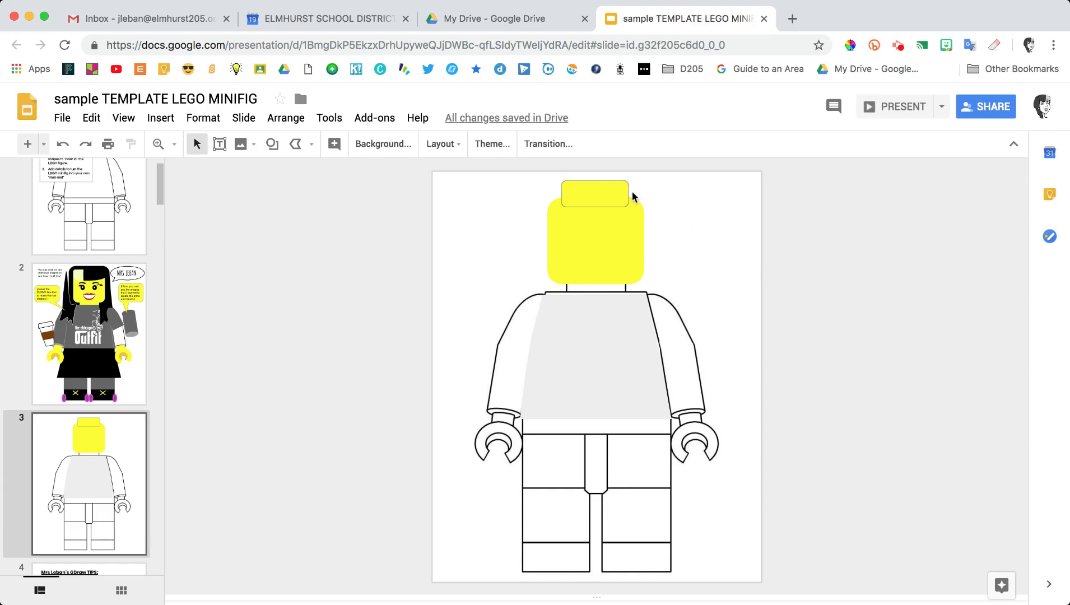
left_click(614, 193)
left_click(359, 144)
left_click(406, 173)
left_click(708, 235)
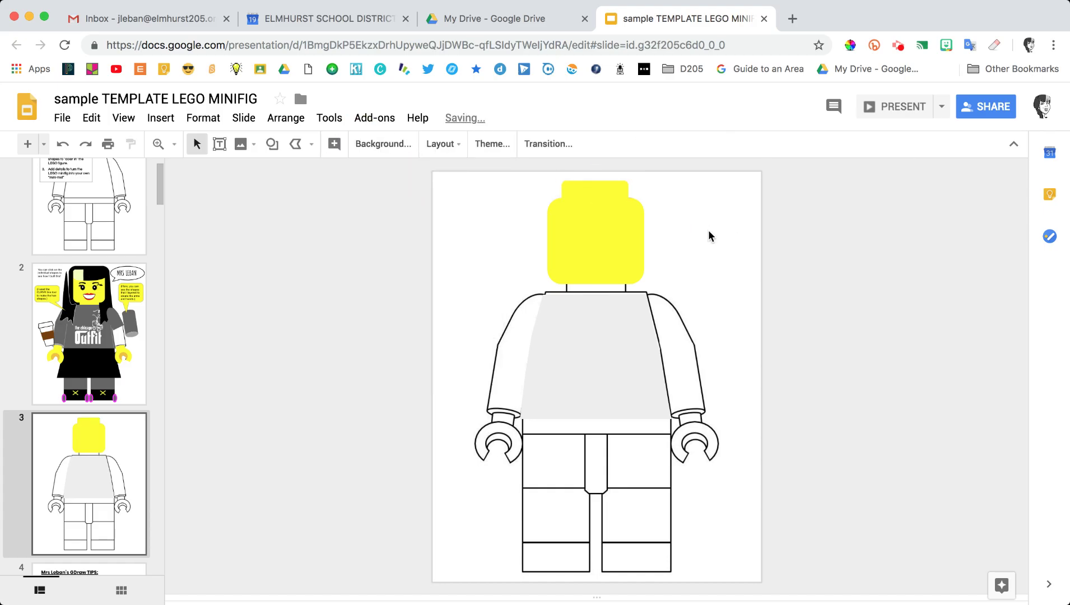
left_click(136, 381)
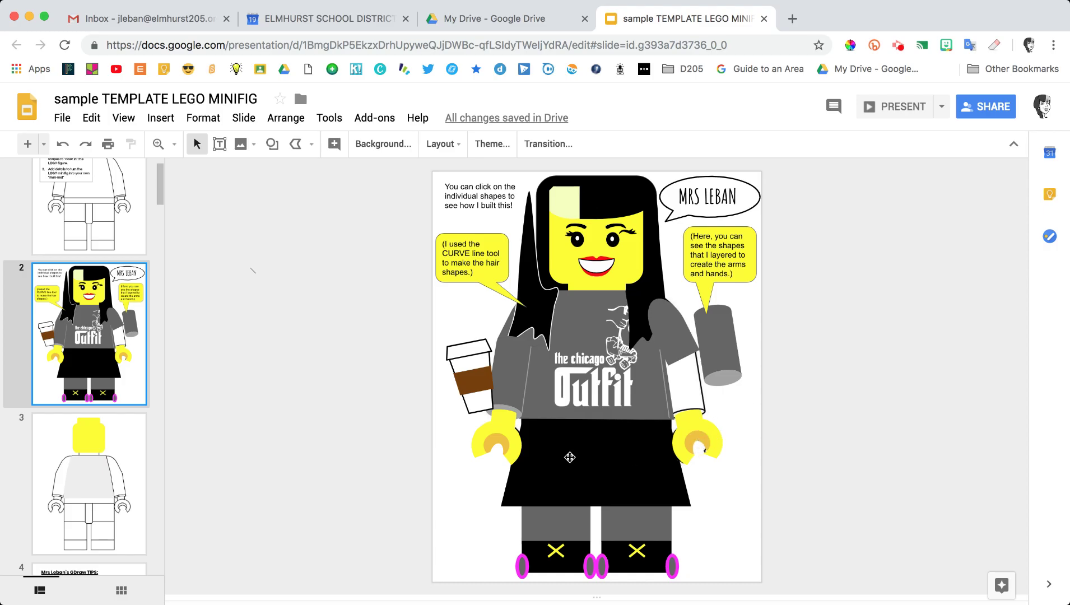
Give the hand's paper shape a black outline and pull the paper, yellow ring and orange piece apart
left_click(702, 461)
left_click(359, 143)
left_click(383, 144)
left_click(360, 143)
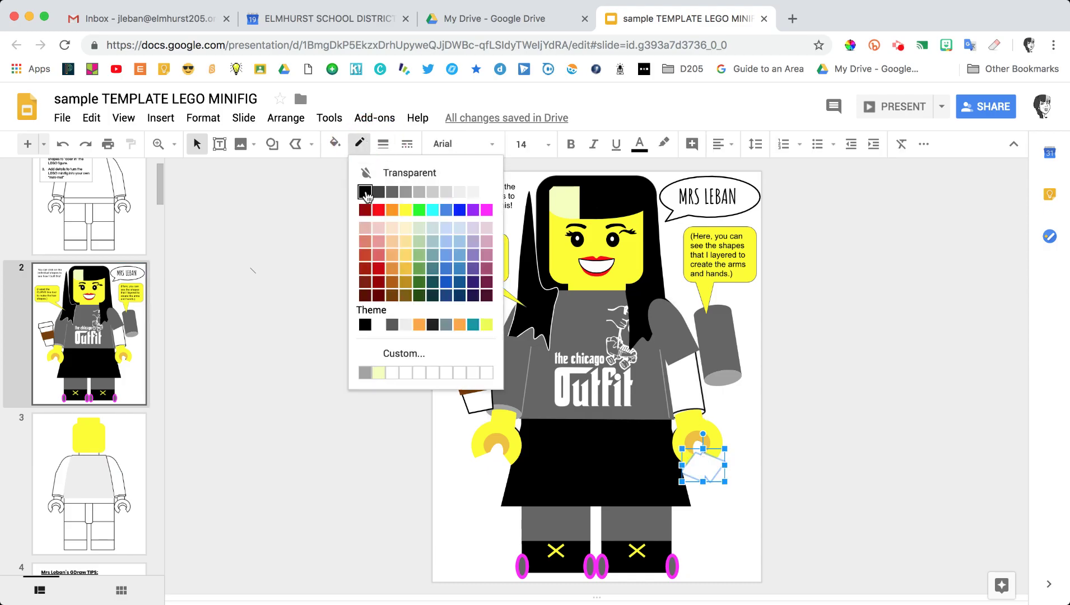
left_click(365, 194)
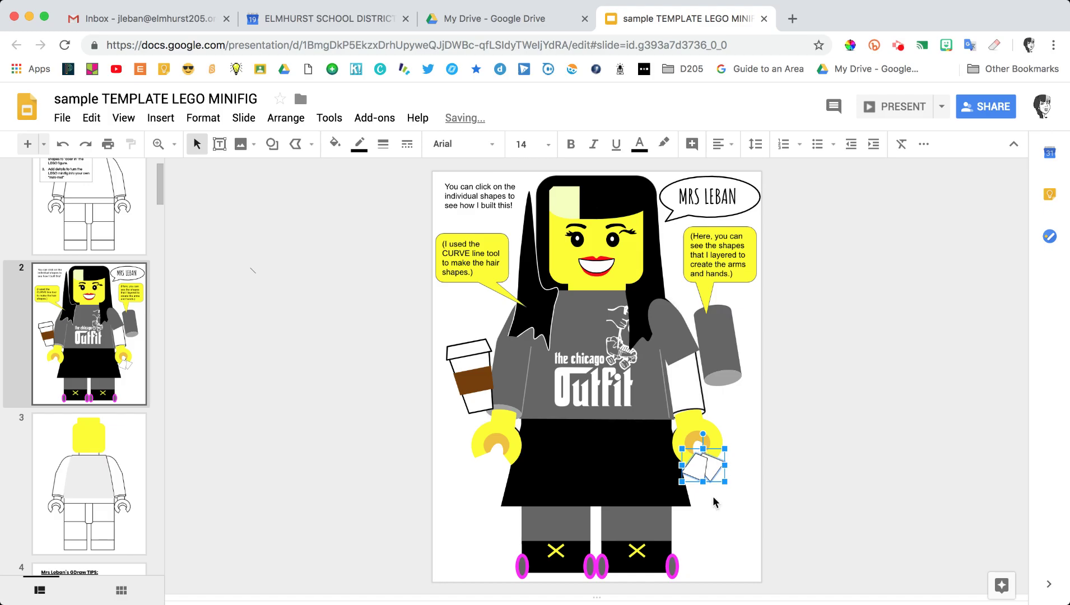
left_click_drag(705, 465, 728, 513)
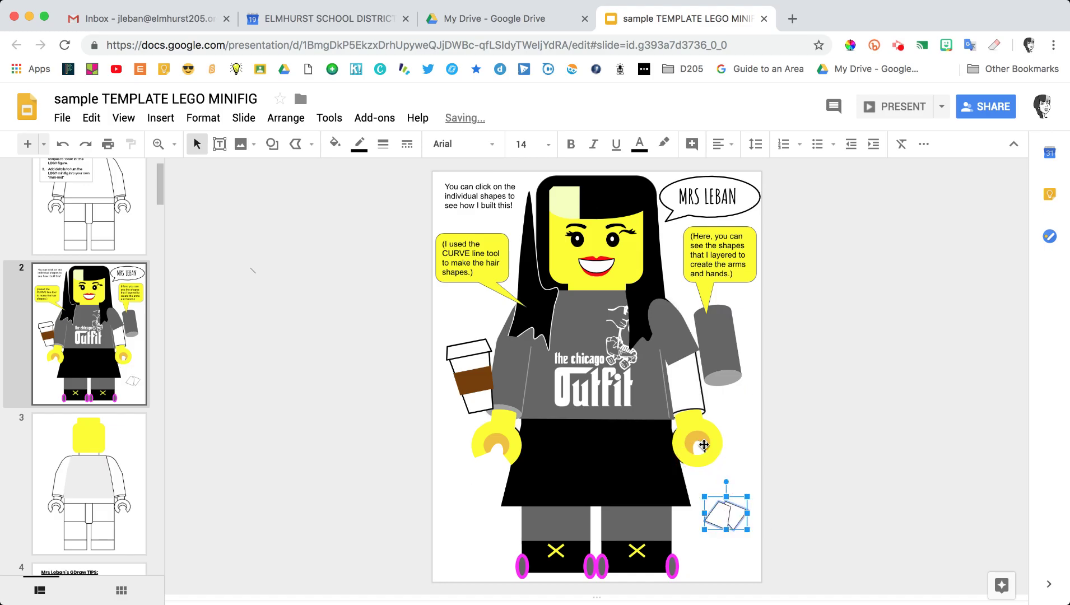
left_click_drag(705, 445, 765, 460)
left_click_drag(701, 445, 793, 412)
Make the paper borderless, reassemble the hand pieces on the figure's right hand, then open slide 3
left_click_drag(774, 468, 789, 428)
left_click_drag(723, 524, 787, 430)
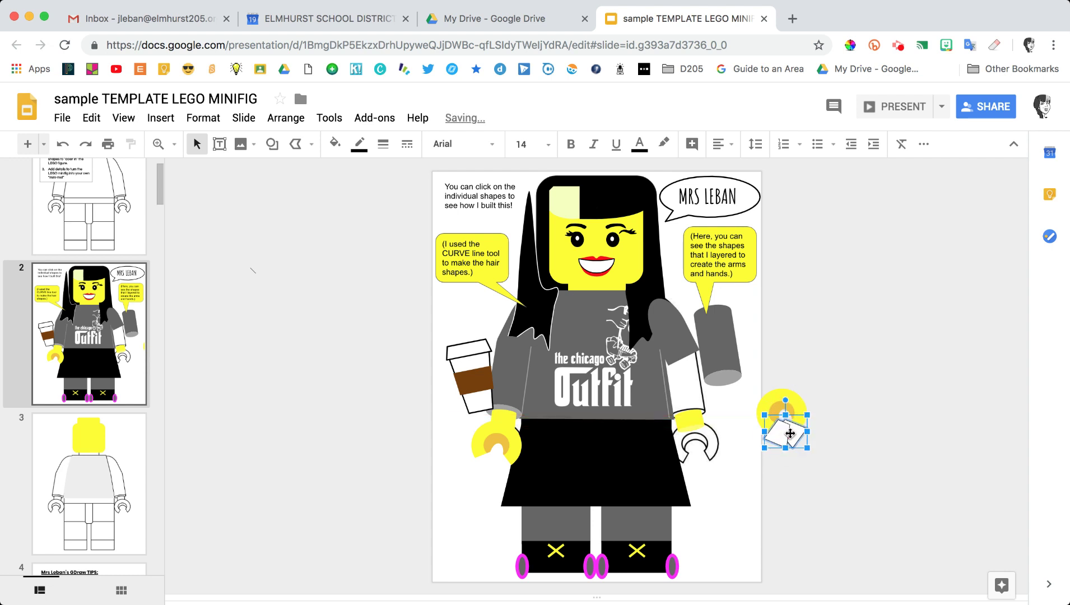
left_click(359, 144)
left_click(383, 178)
left_click_drag(824, 376, 748, 450)
left_click_drag(802, 408, 701, 449)
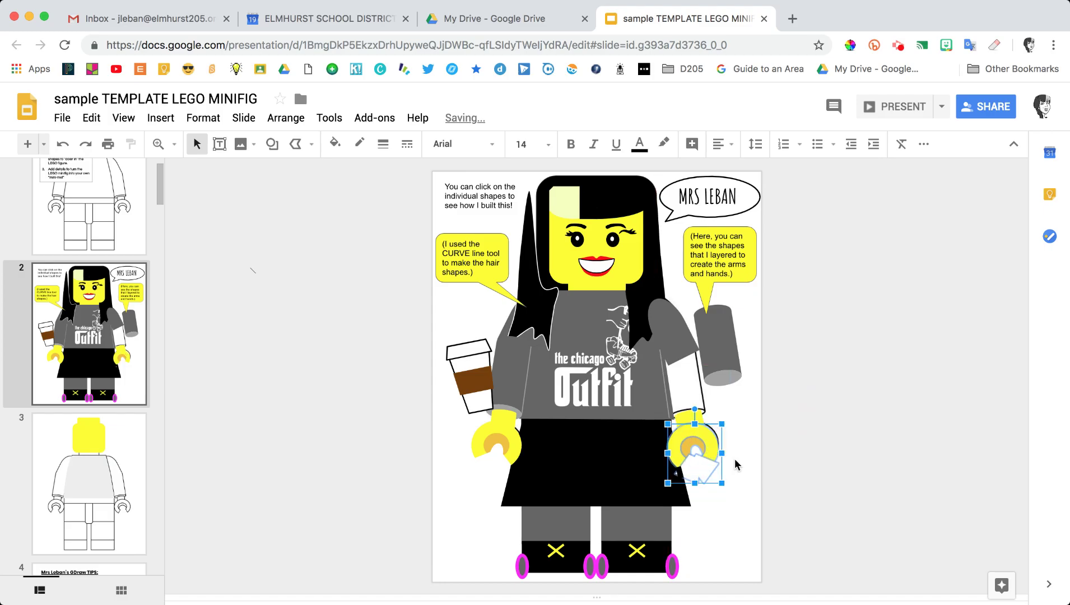
key("Right")
key("Up")
left_click(735, 538)
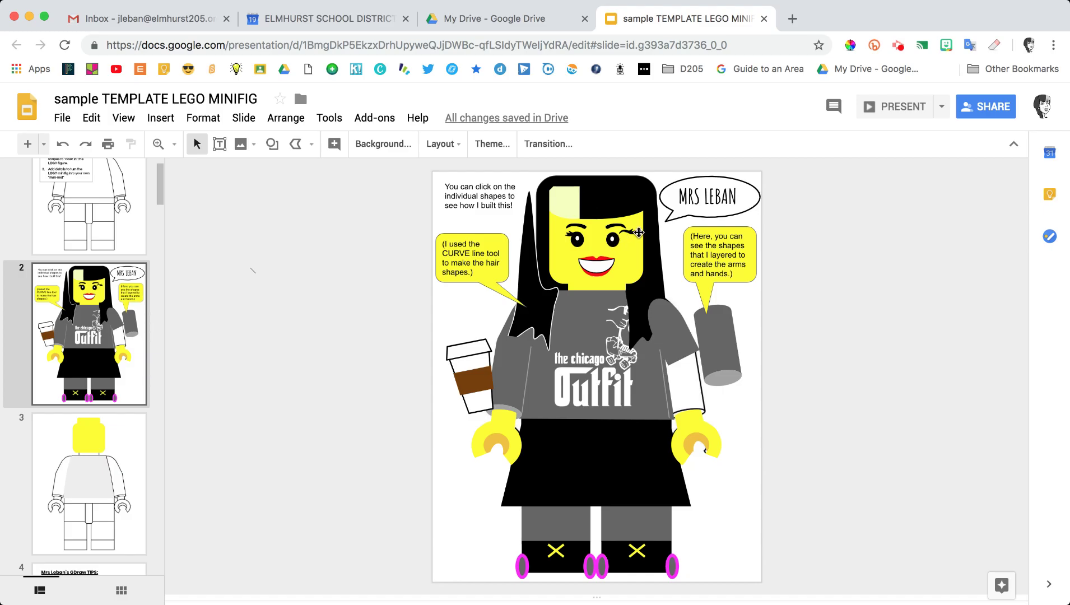
left_click(142, 495)
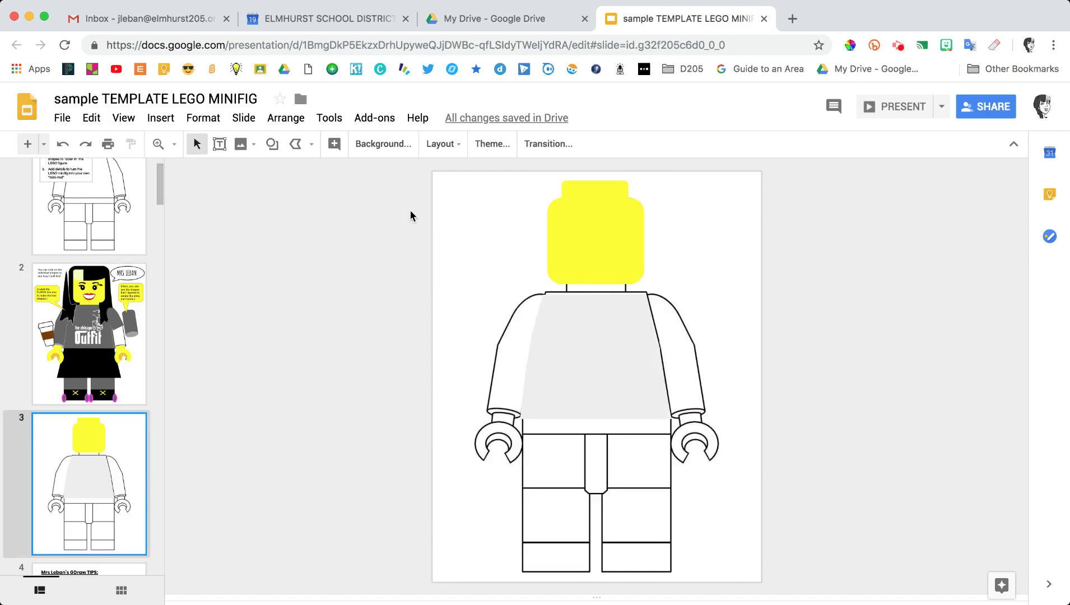
Trace a closed curve shape around the left sleeve from shoulder to cuff and back
left_click(312, 144)
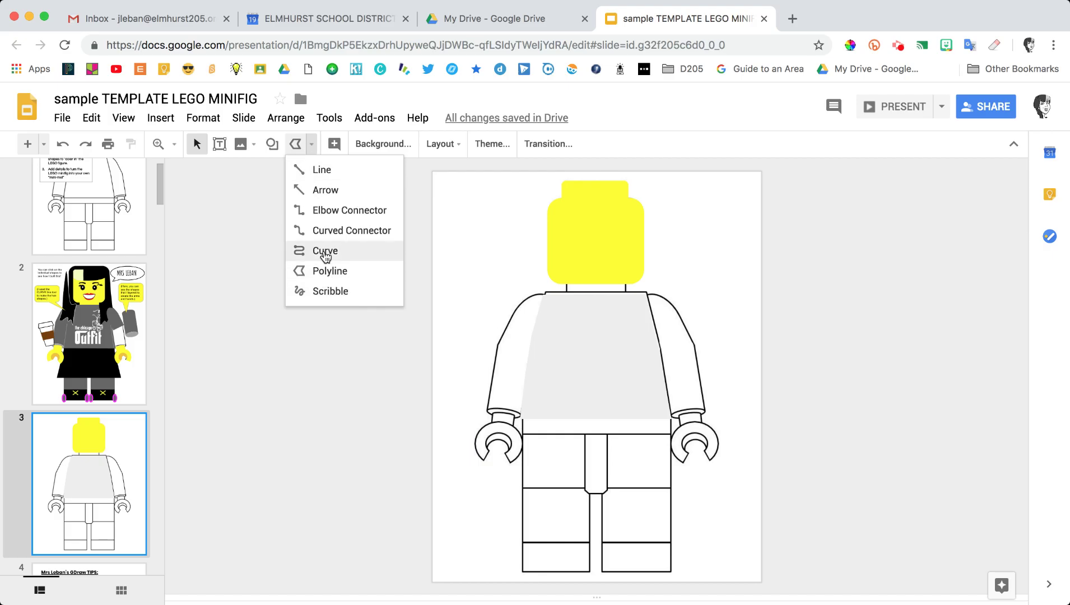
left_click(324, 250)
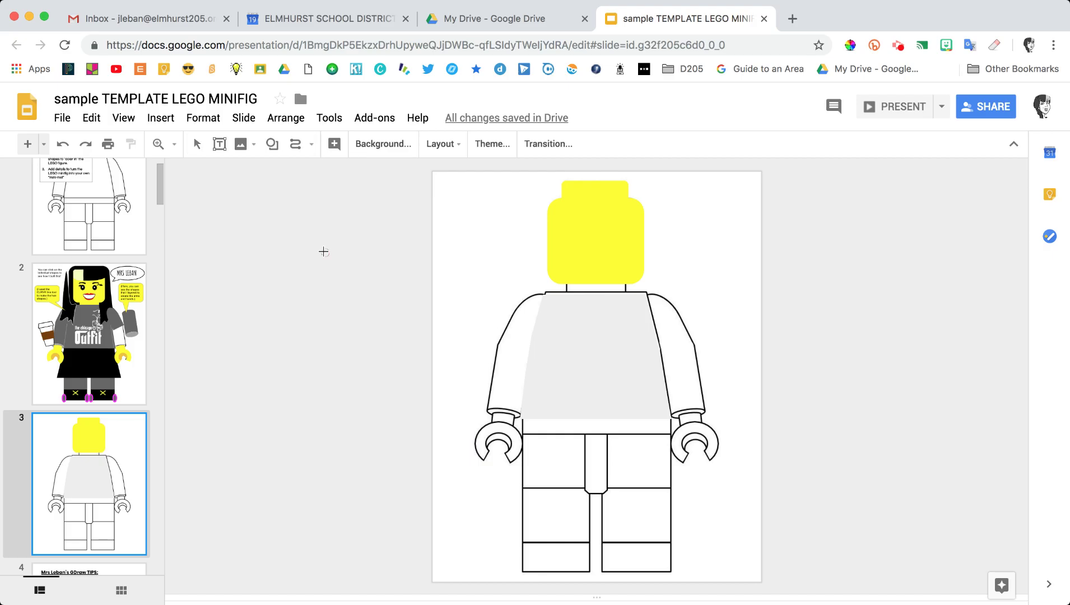
left_click(544, 293)
left_click(530, 296)
left_click(517, 306)
left_click(510, 320)
left_click(496, 343)
left_click(494, 372)
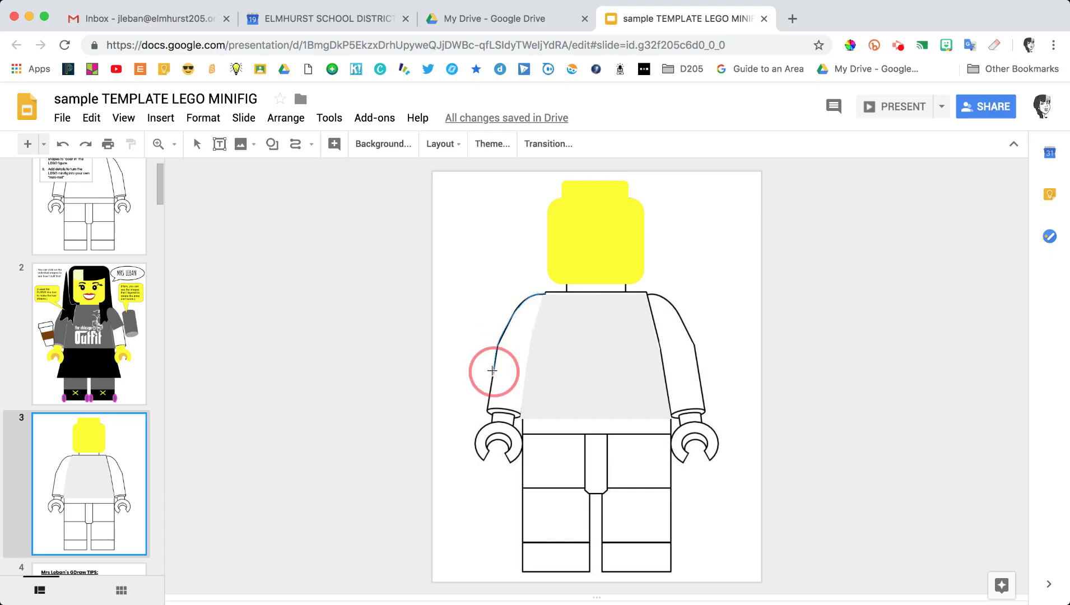
left_click(487, 409)
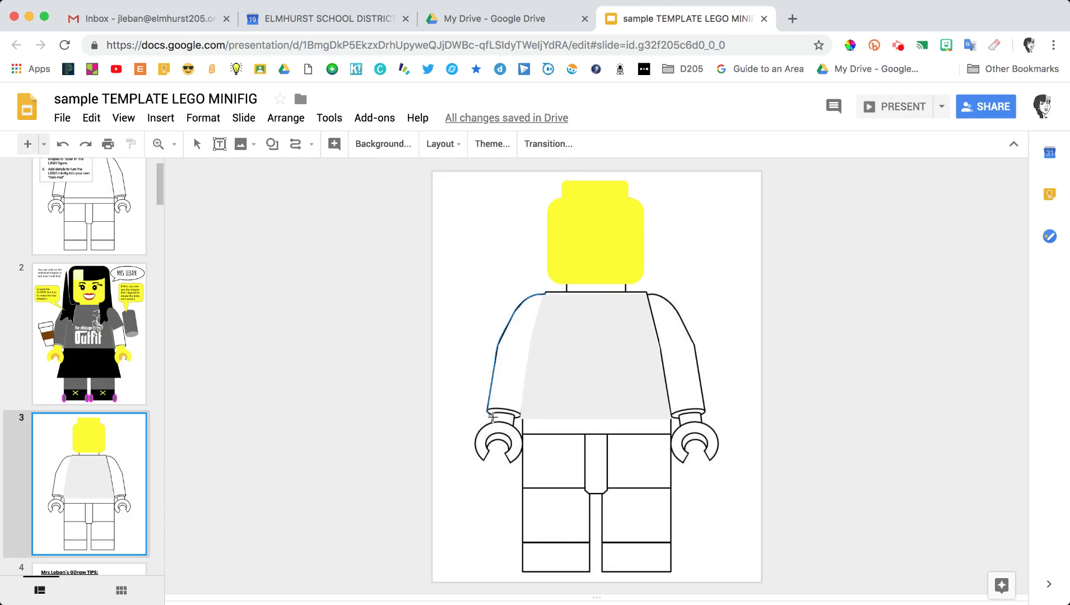
left_click(496, 419)
left_click(513, 420)
left_click(521, 413)
left_click(525, 396)
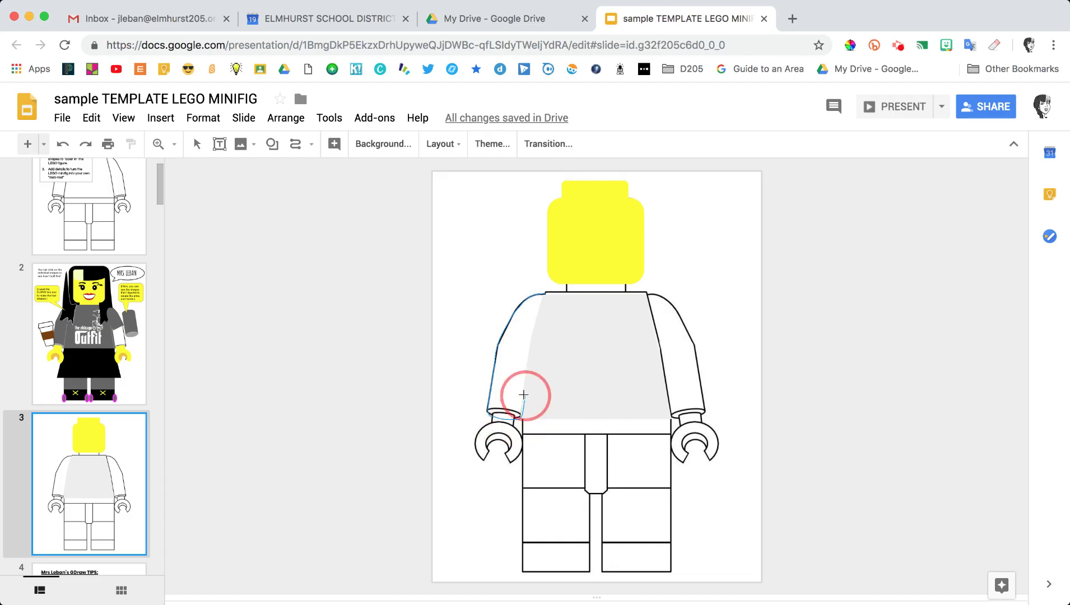
left_click(530, 354)
left_click(534, 323)
left_click(545, 292)
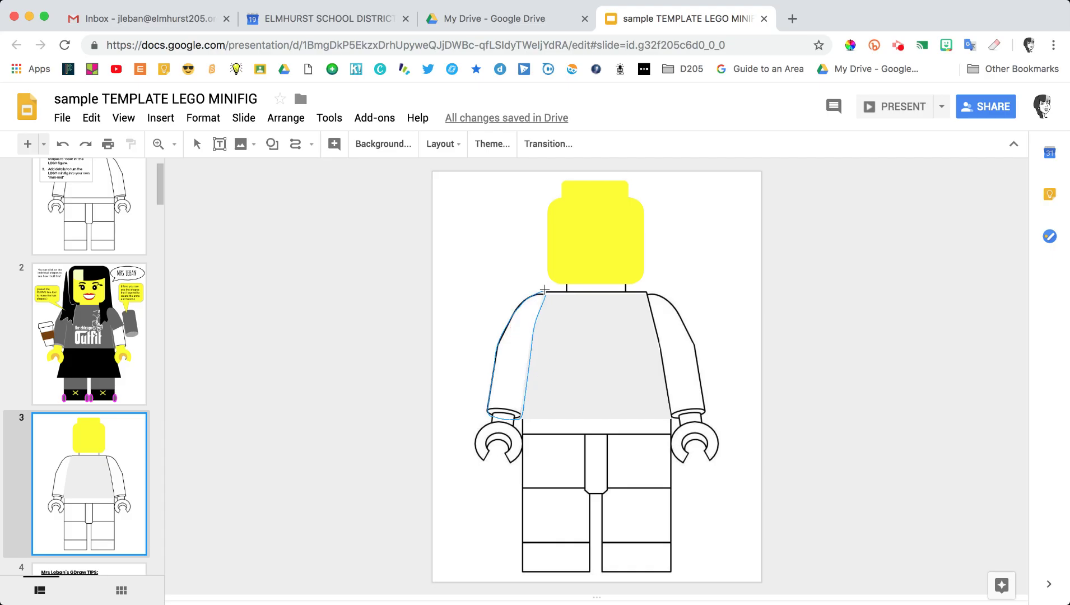
left_click(547, 292)
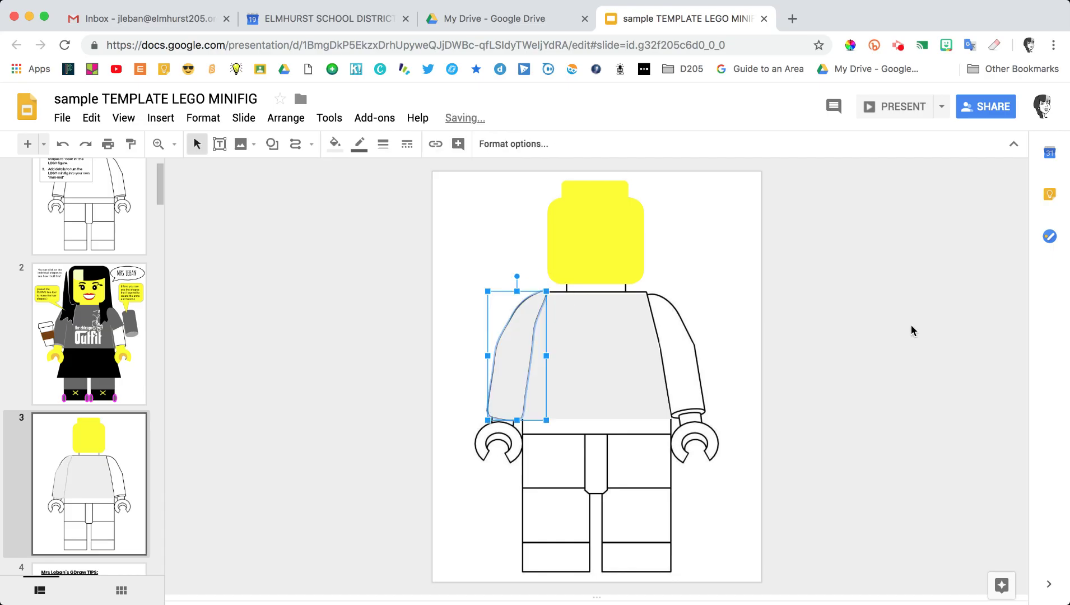
Fill the sleeve shape dark grey and make its border transparent
left_click(335, 143)
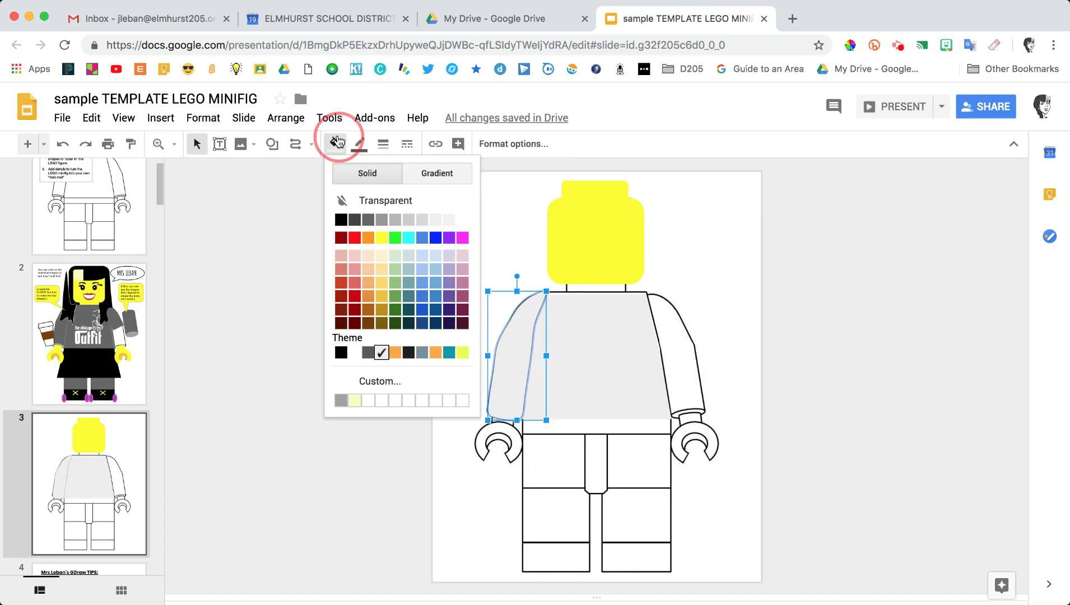
left_click(355, 220)
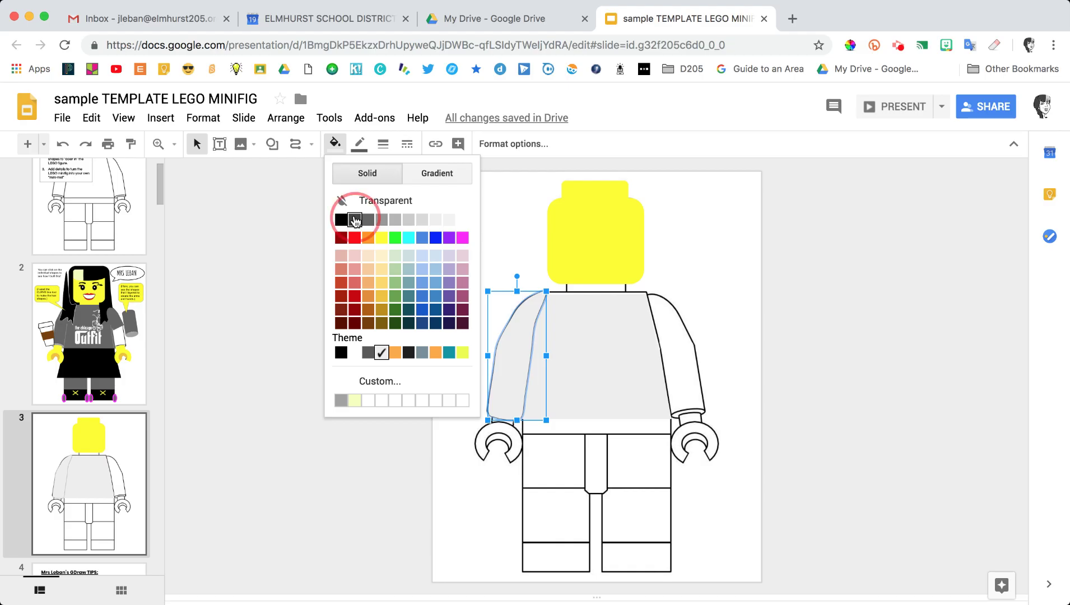
left_click(360, 143)
left_click(376, 173)
left_click(695, 241)
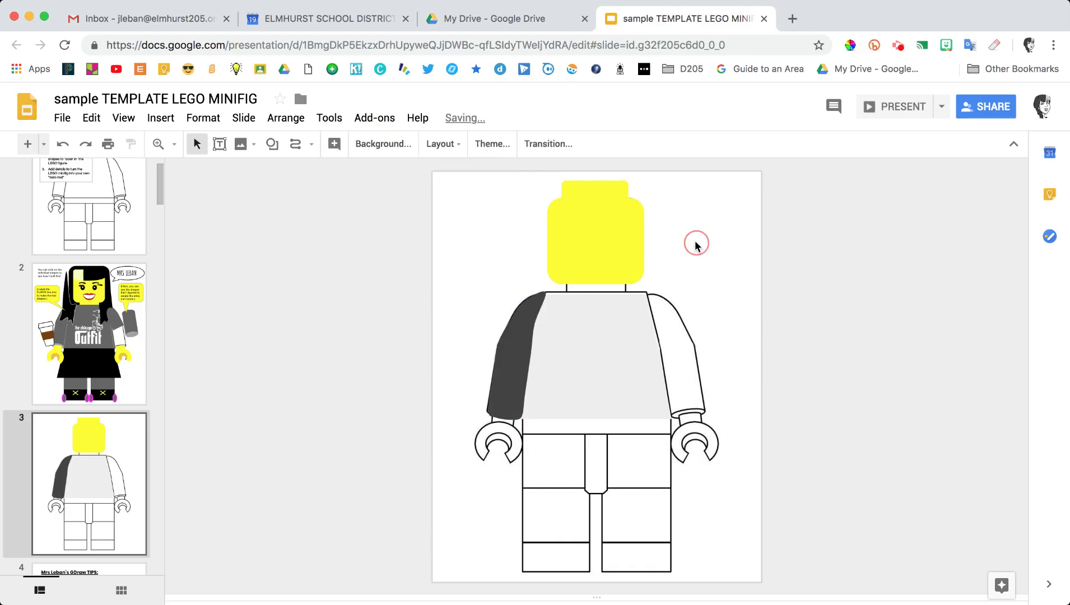
On slide 2, move the grey arm piece onto the sample's right sleeve, then return to slide 3
left_click(134, 369)
left_click(716, 346)
left_click_drag(716, 345, 673, 382)
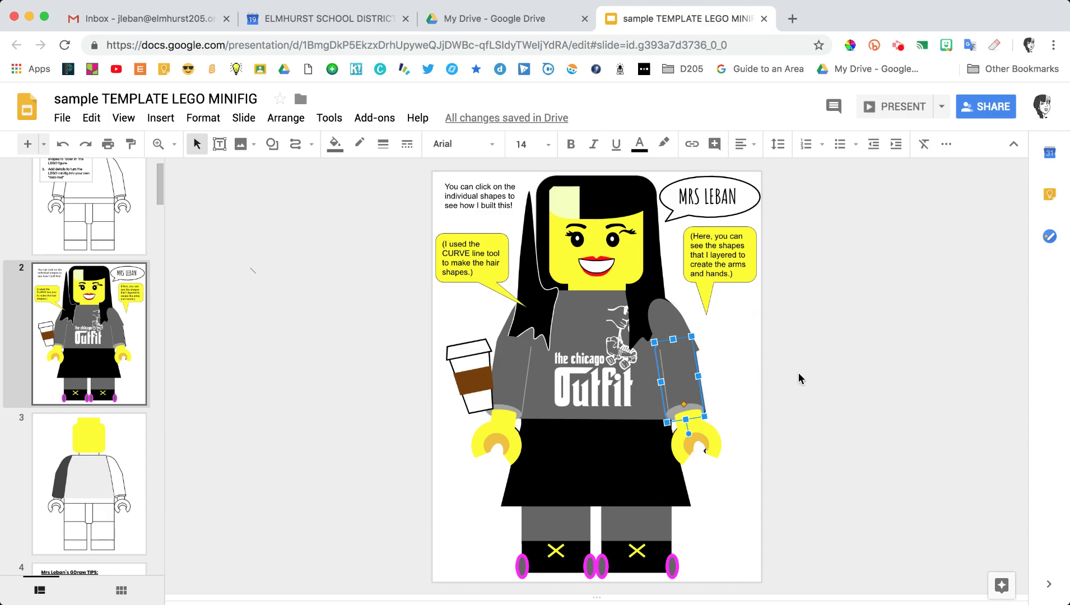
key("Right")
key("Right")
key("Down")
key("Down")
key("Down")
key("Down")
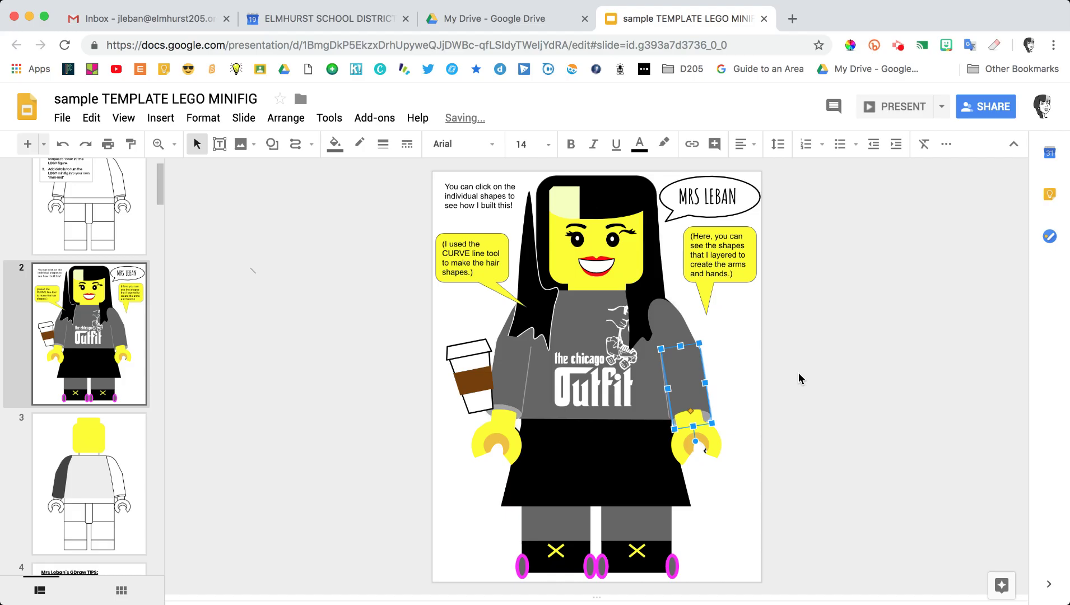
left_click(734, 360)
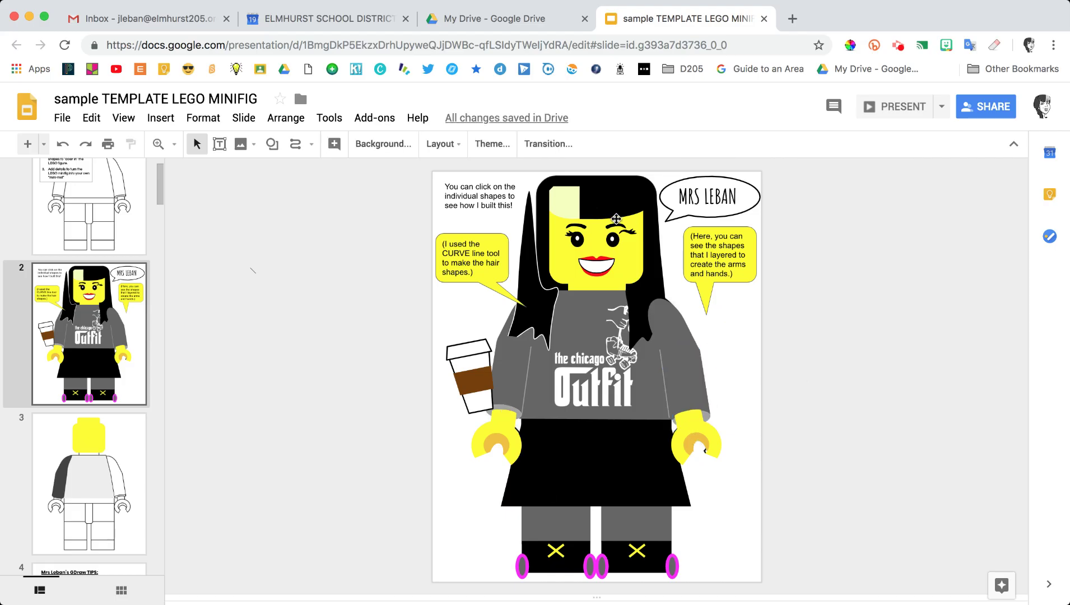
left_click(134, 441)
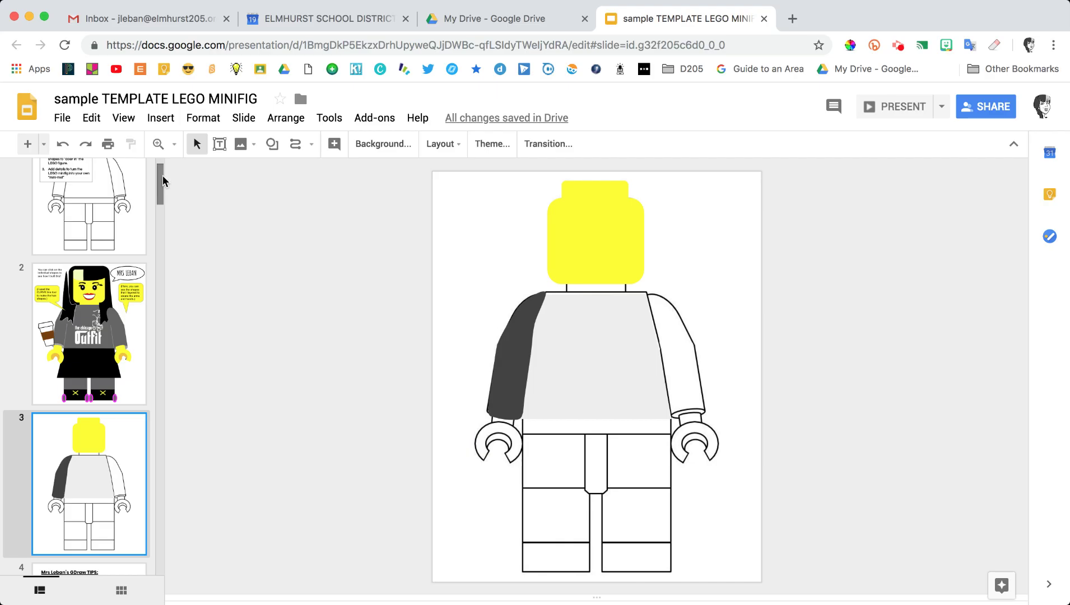
Scroll down the filmstrip and open slide 4, the GDraw TIPS page
left_click_drag(161, 176, 162, 206)
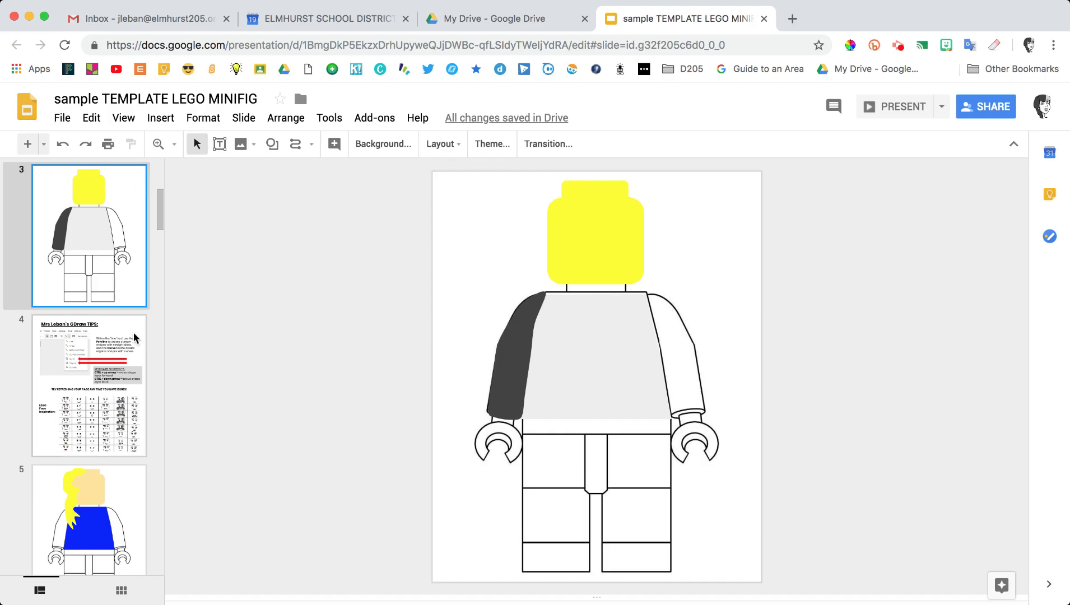
left_click(109, 397)
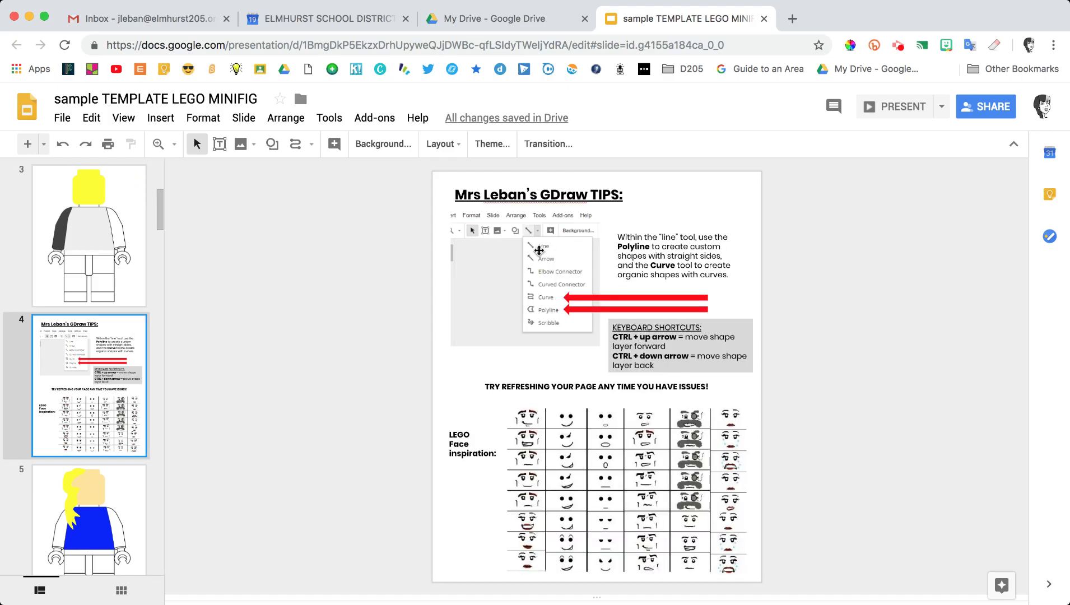